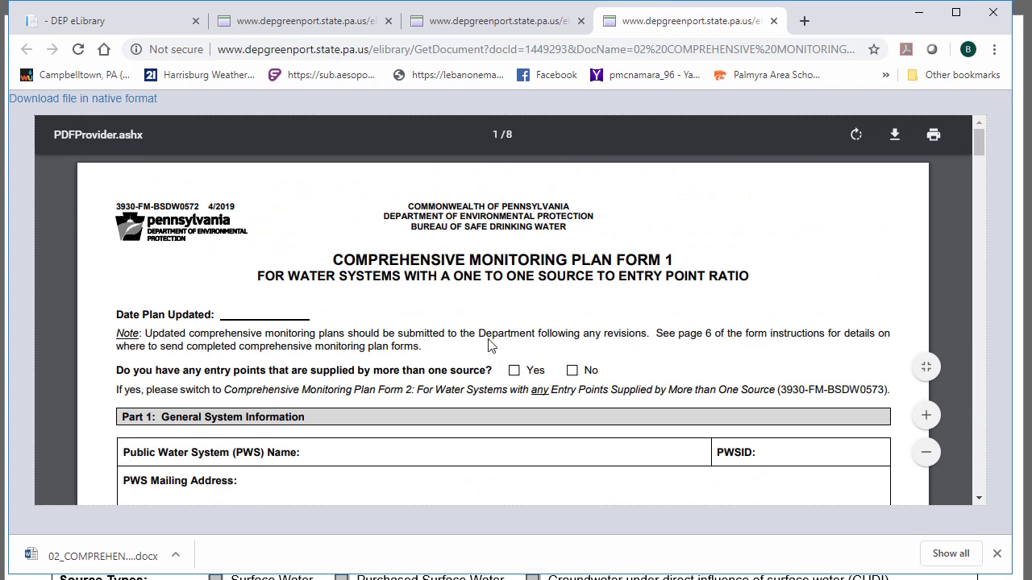
Switch to the Word version of Comprehensive Monitoring Plan Form 1 and set the Date Plan Updated to 05/15/2019
left_click(125, 27)
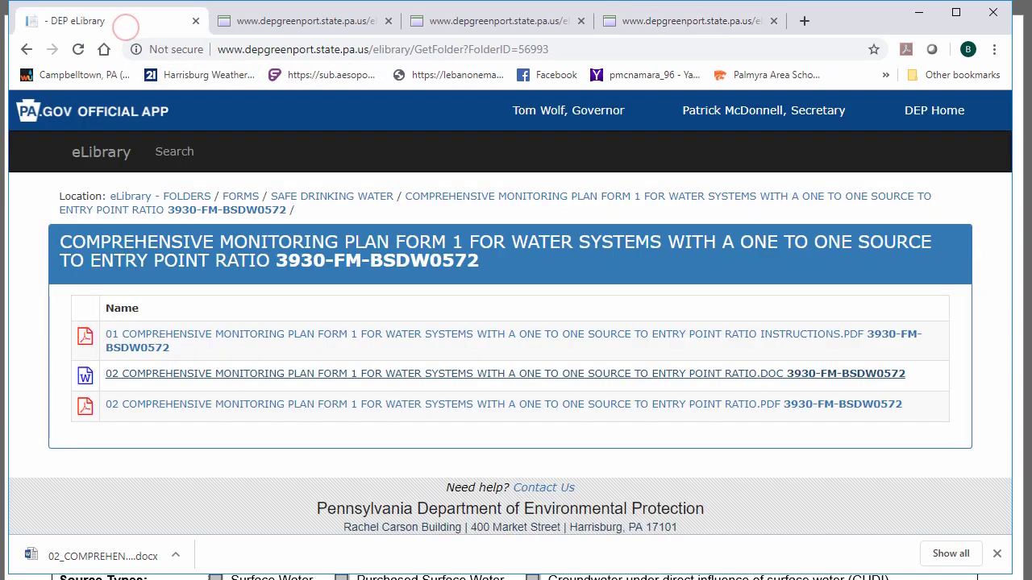
key("alt+Tab")
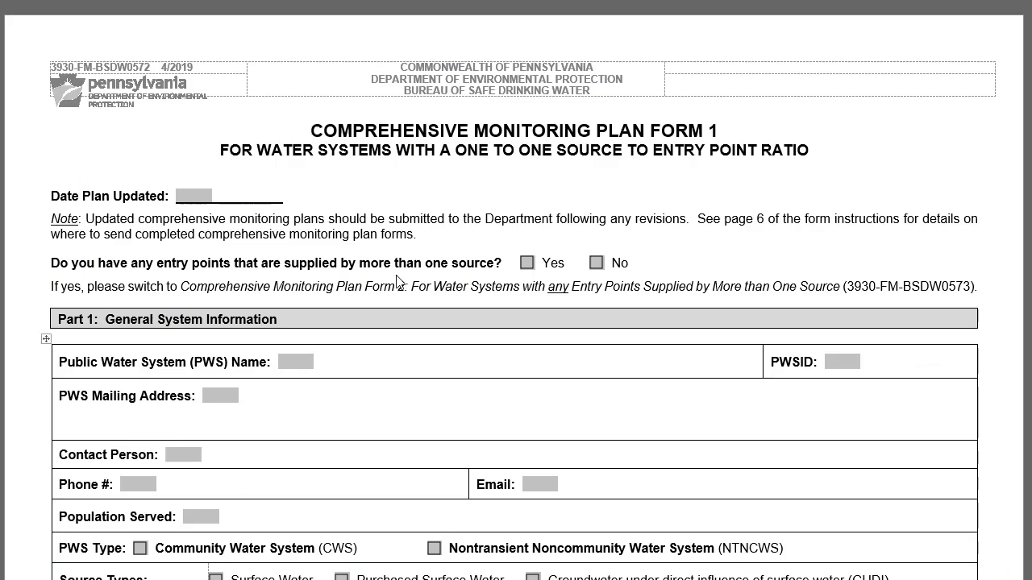
left_click(296, 362)
left_click(220, 395)
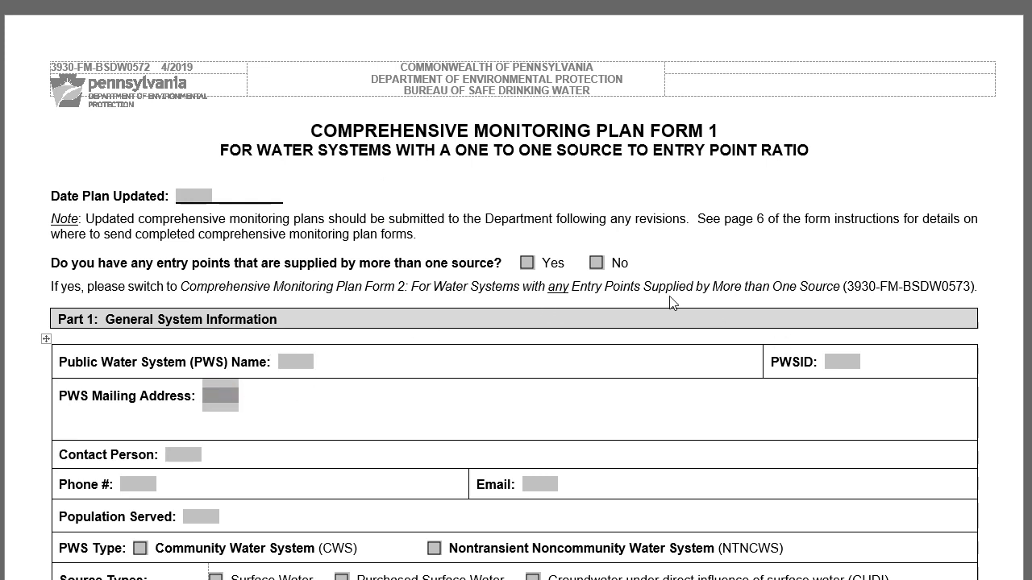
left_click(597, 263)
left_click(598, 264)
left_click(189, 199)
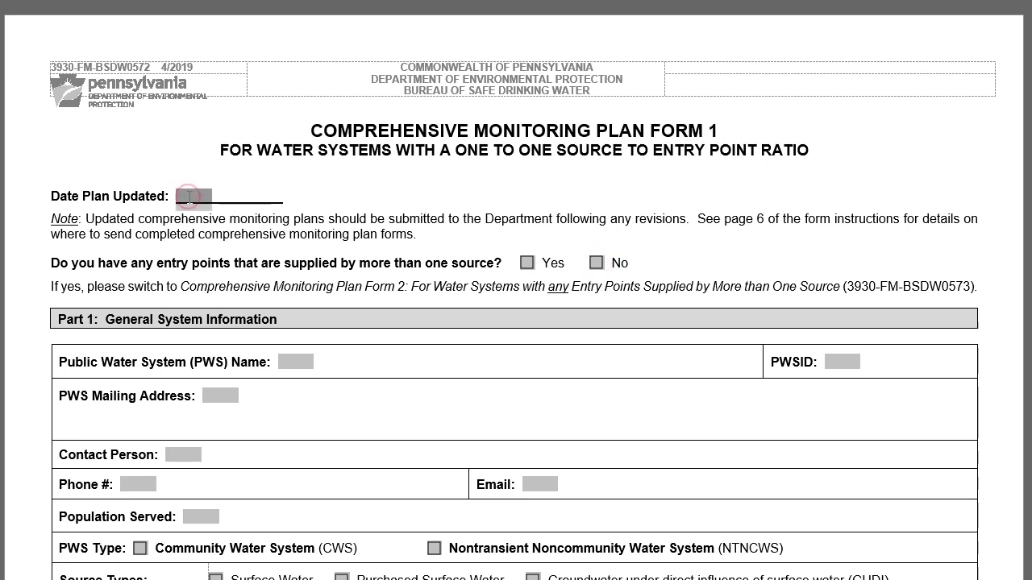
type("05/15/2")
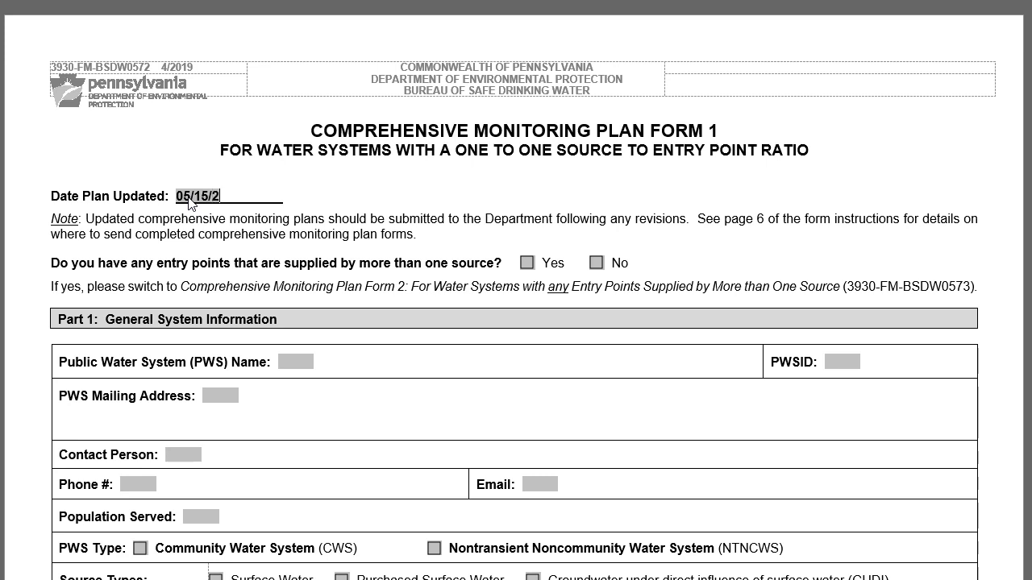
type("019")
left_click(479, 134)
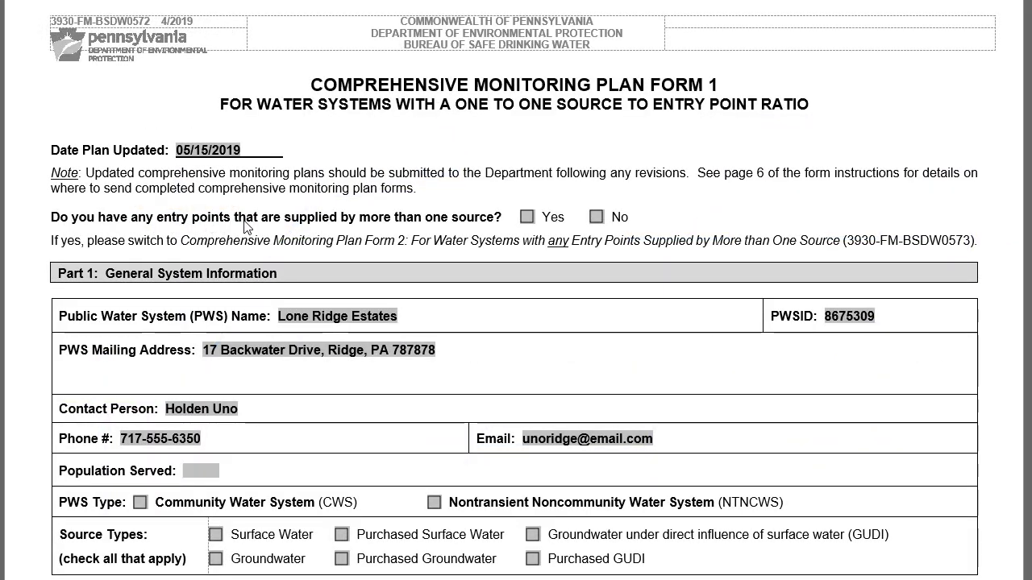
Answer No to the multiple-source entry point question and complete Part 1 with population served 180, Community Water System and Groundwater
left_click(597, 217)
scroll(591, 296, "down", 1)
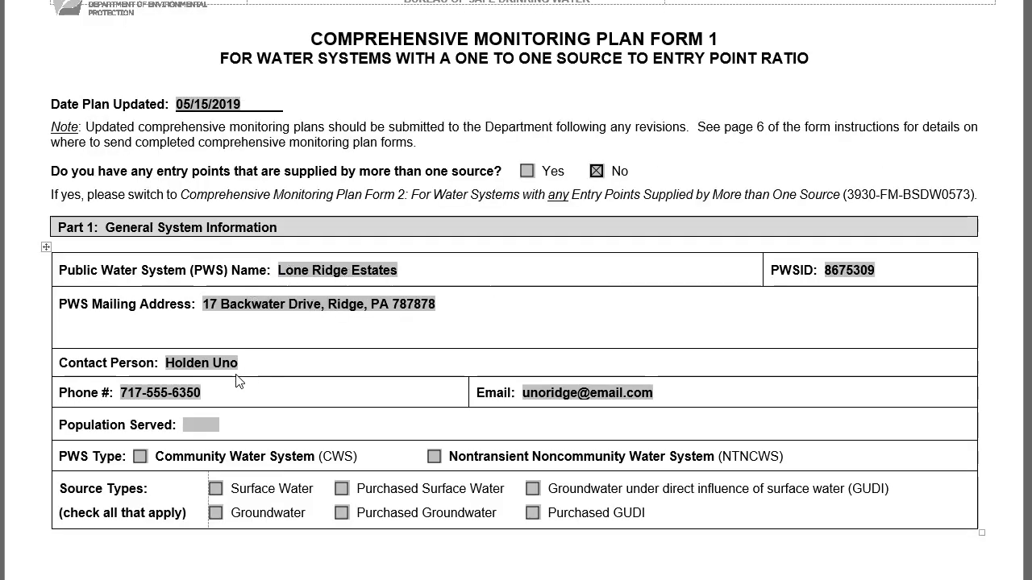
left_click(202, 428)
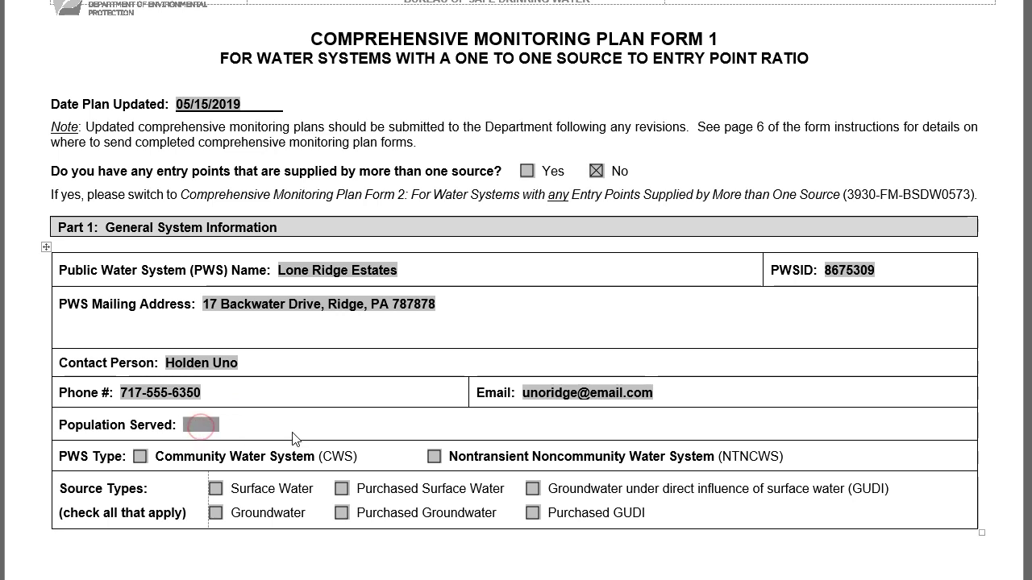
type("180")
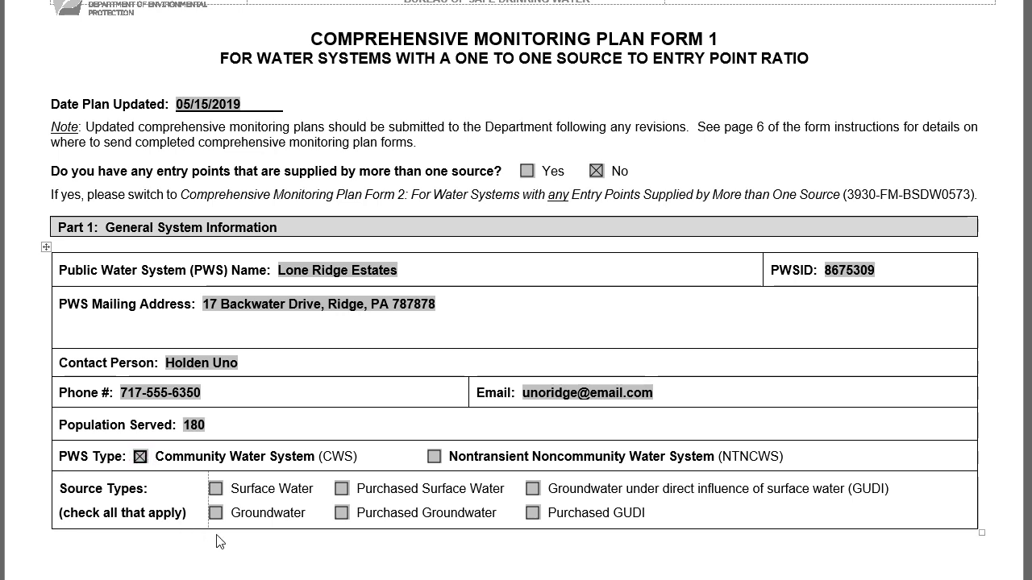
left_click(216, 514)
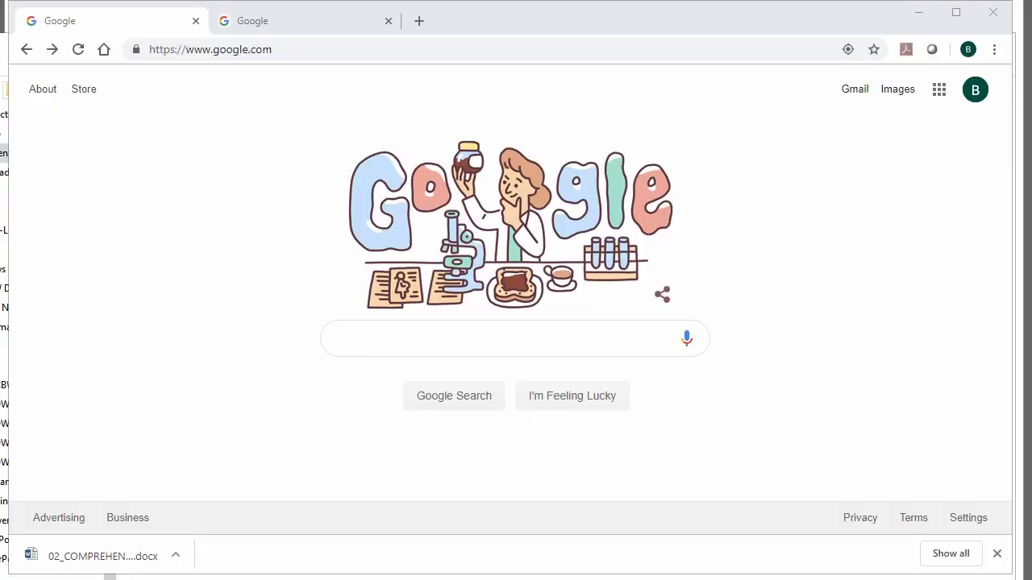
Search Google for DWRS in the web browser and open the Drinking Water Reporting System website
left_click(451, 343)
type("DWRS")
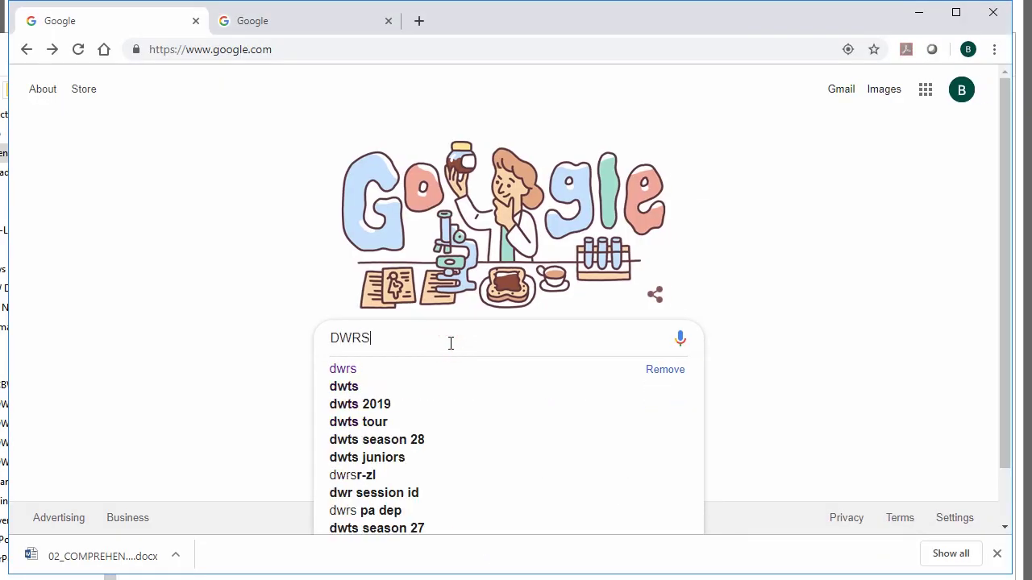
key("Return")
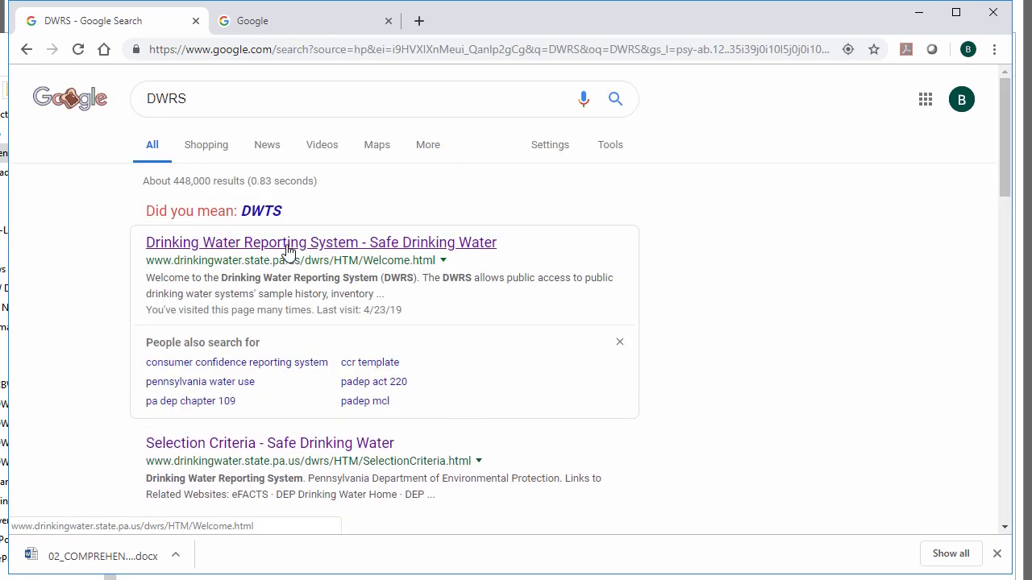
left_click(286, 242)
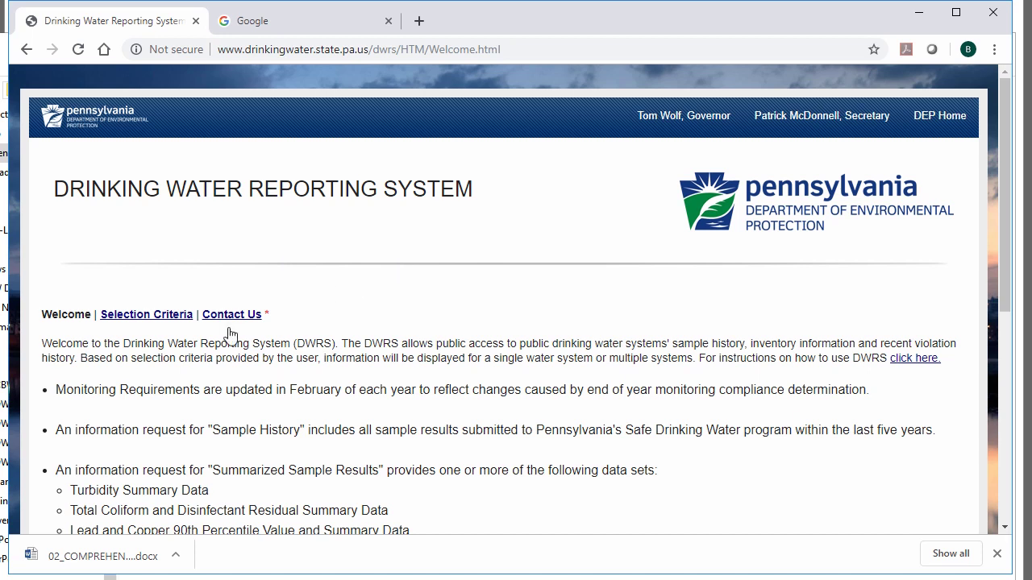
Look up the water system's inventory information by its Public Water System ID and open the choices for the inventory data report
left_click(142, 316)
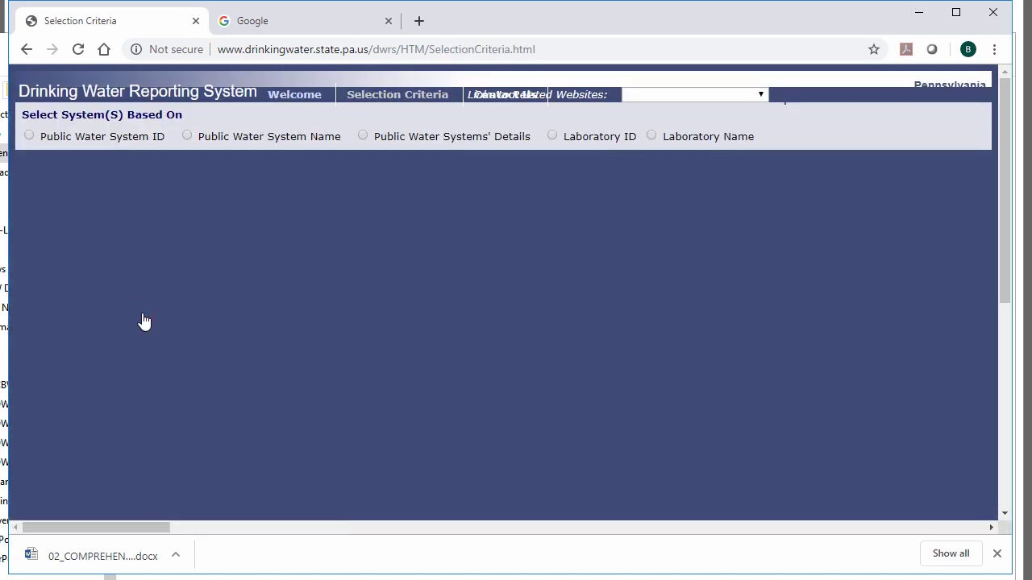
left_click(28, 136)
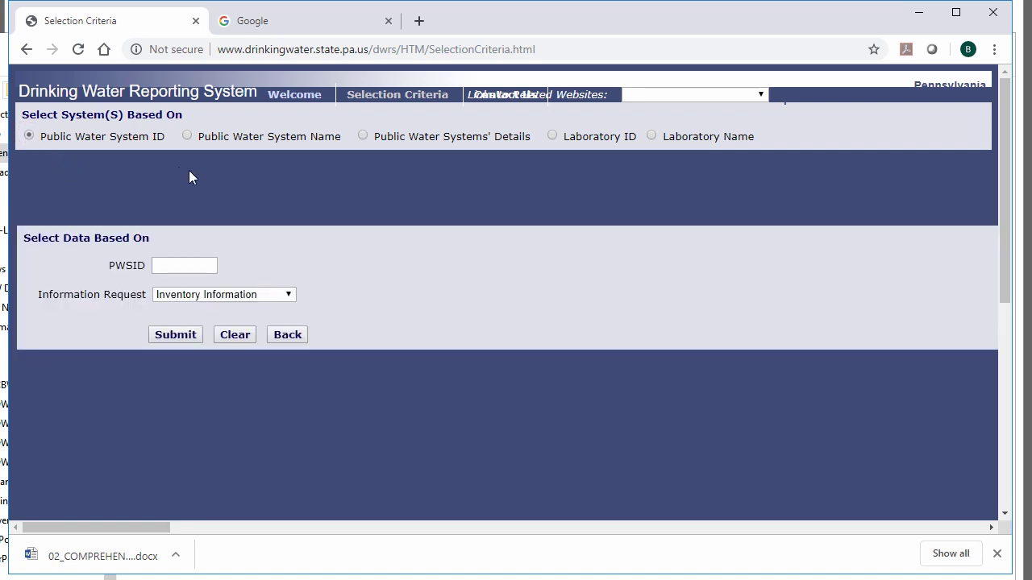
left_click(189, 265)
type("8675309")
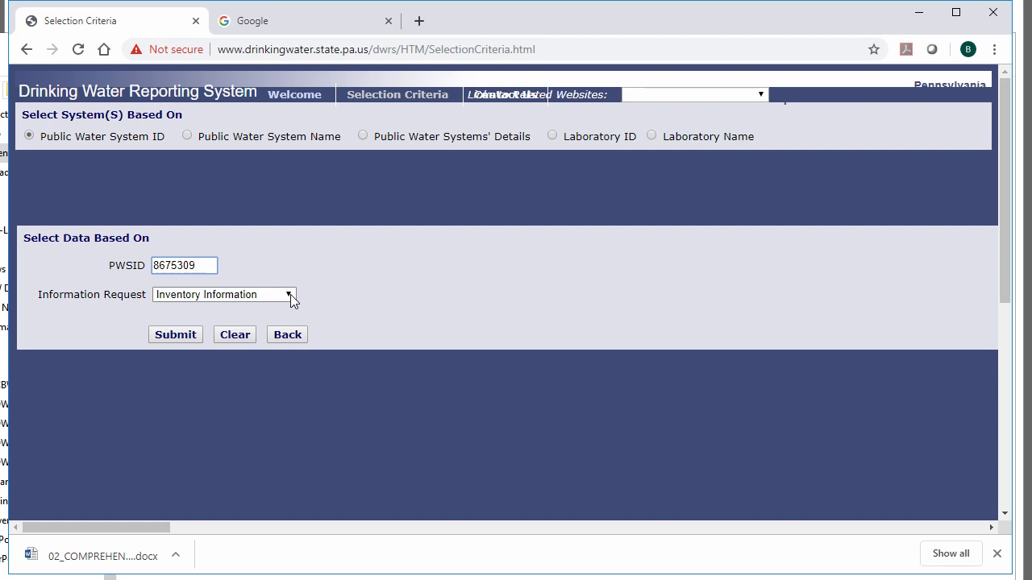
left_click(177, 337)
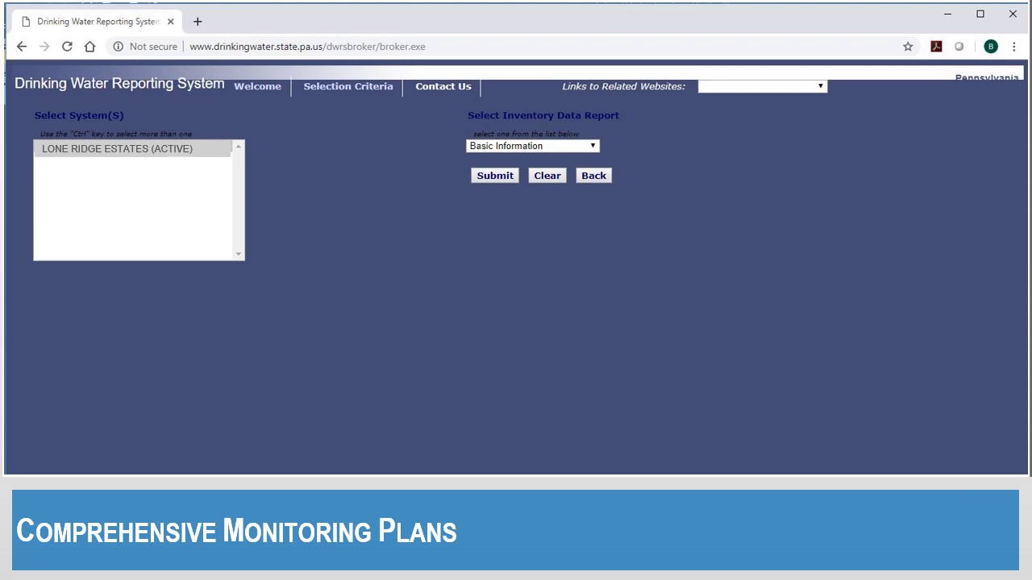
left_click(532, 146)
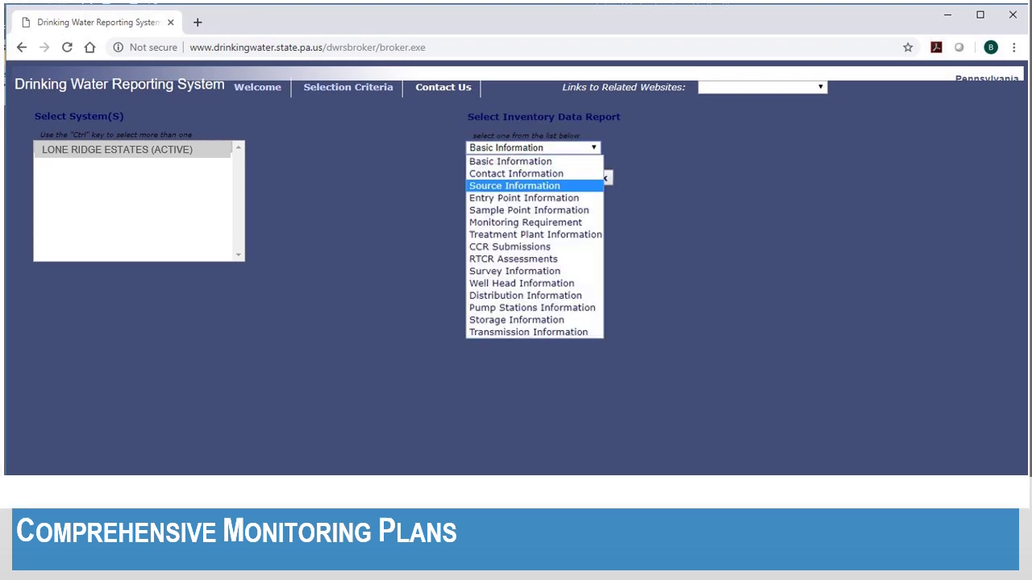
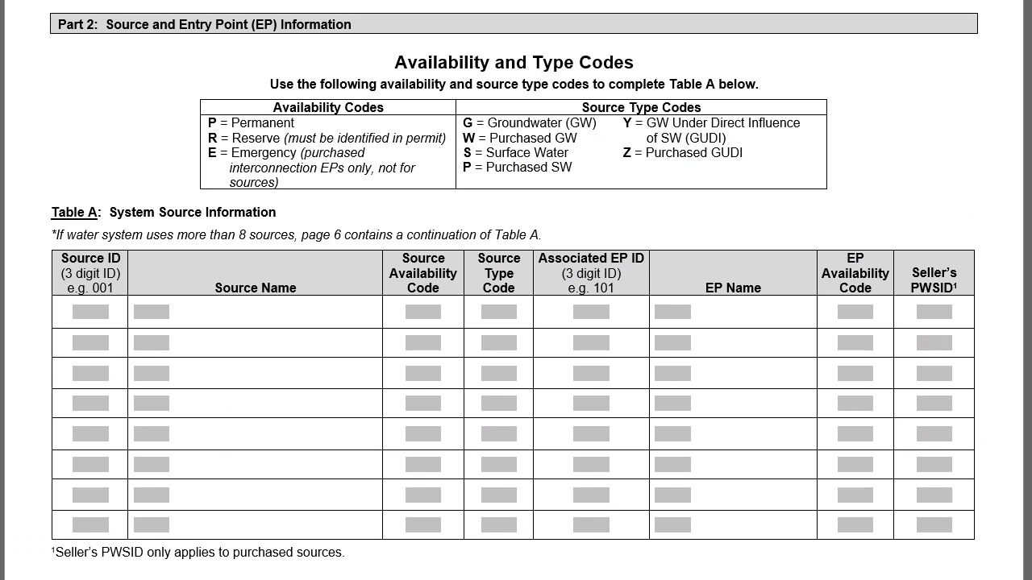
In the Word form's Table A, enter source ID 001 with the source name Well #1 in the first row
left_click(83, 309)
type("001")
left_click(161, 315)
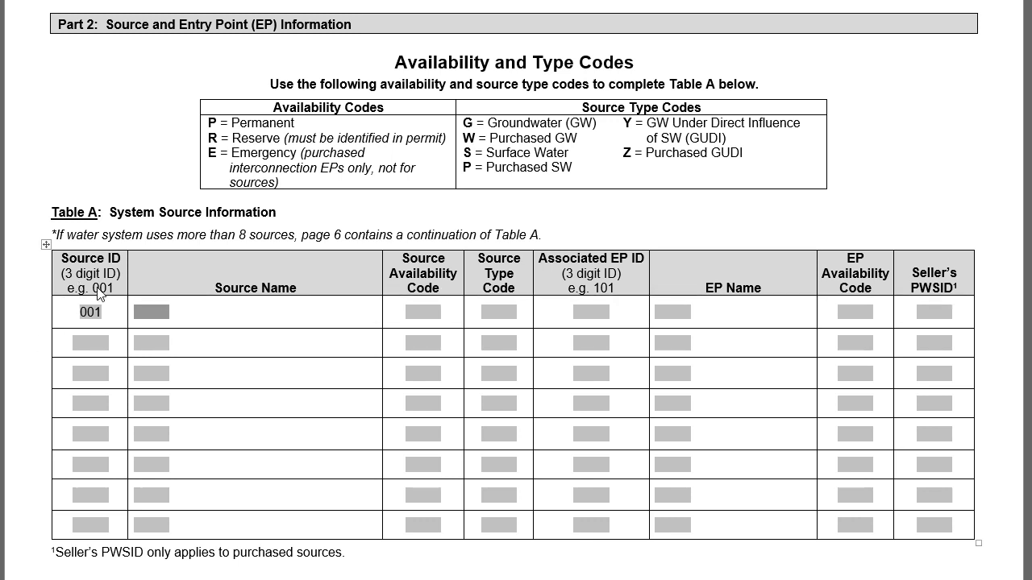
left_click(163, 312)
type("Well #1")
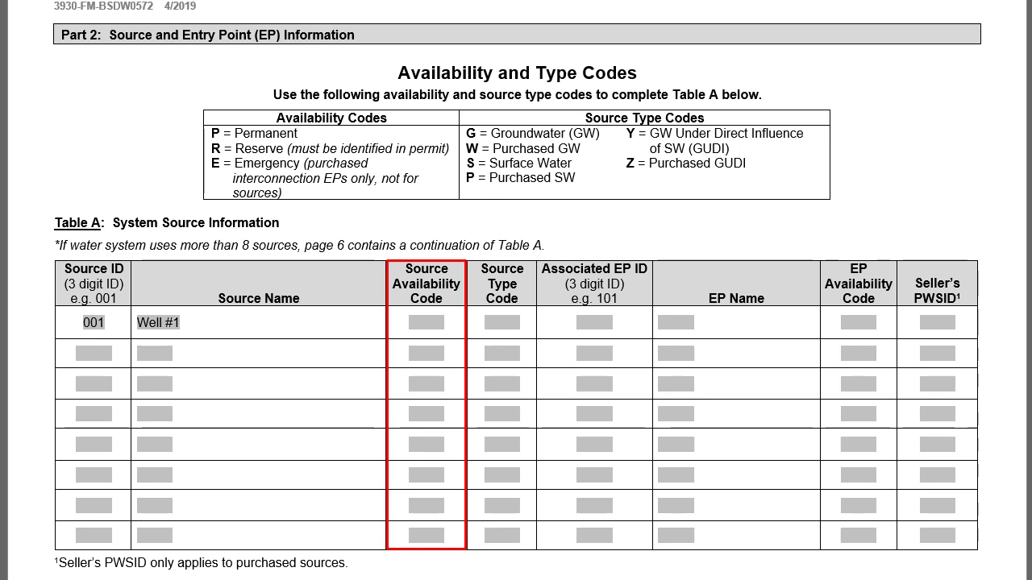
Set Well #1's source availability code to P and its source type code to G
left_click(430, 324)
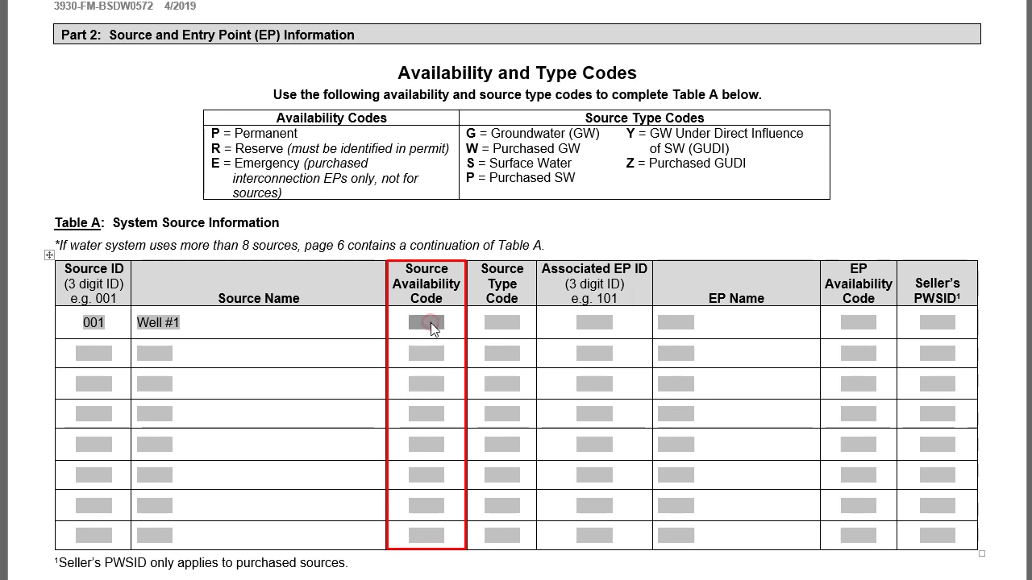
type("P")
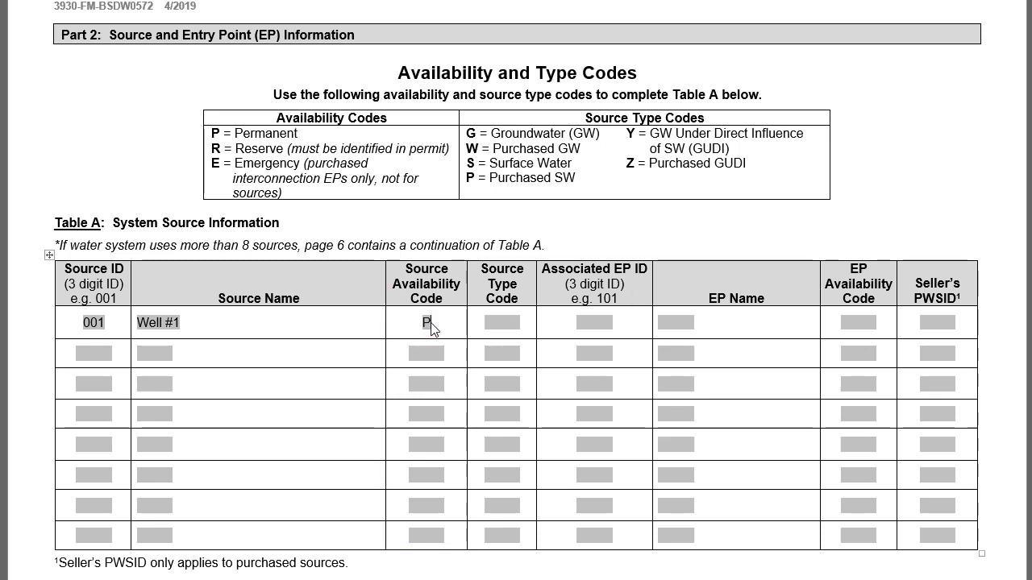
key("Tab")
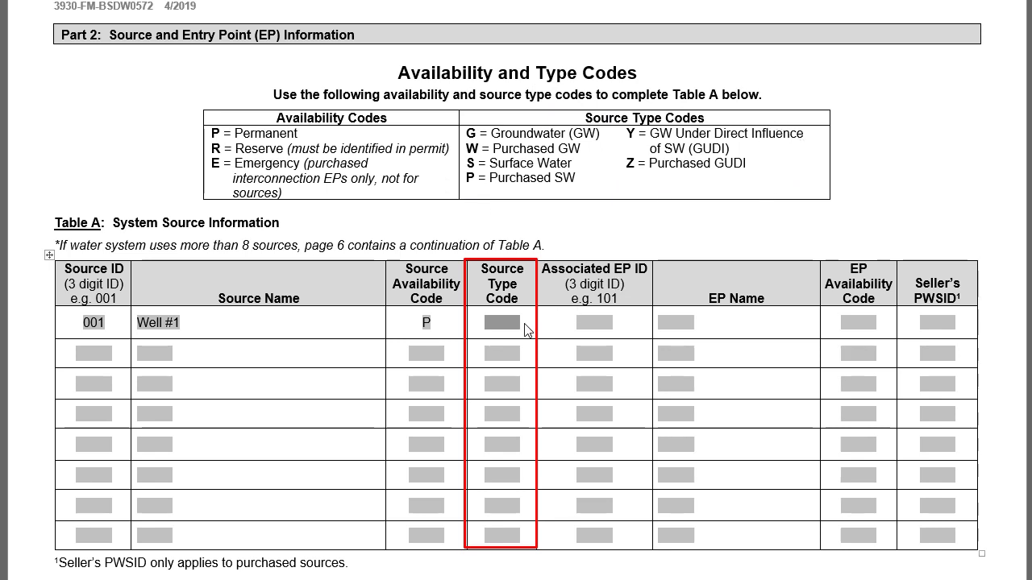
type("G")
Fill in Well #1's entry point details with associated EP ID 101, EP name WTP EP 101 and EP availability code P
left_click(586, 329)
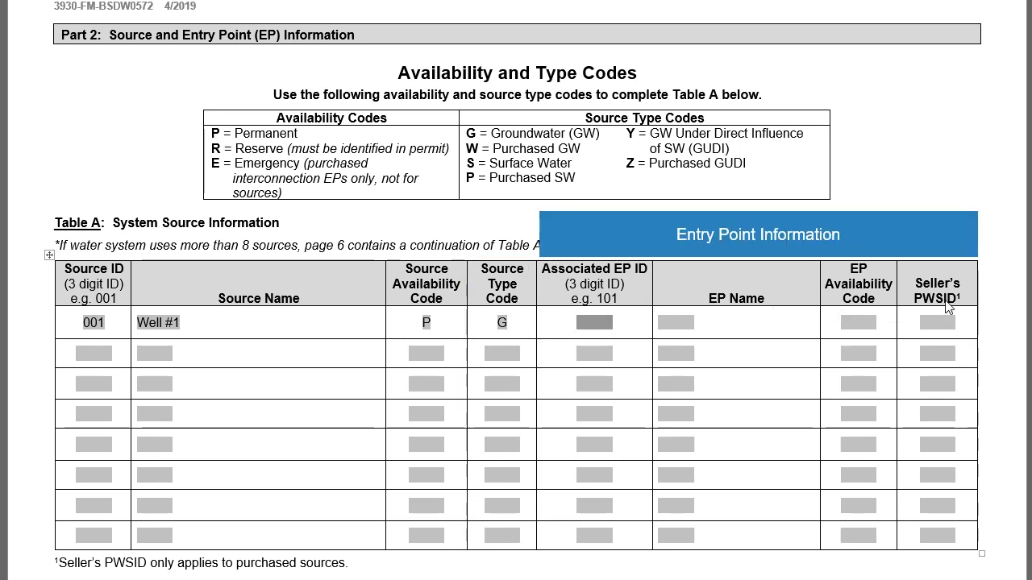
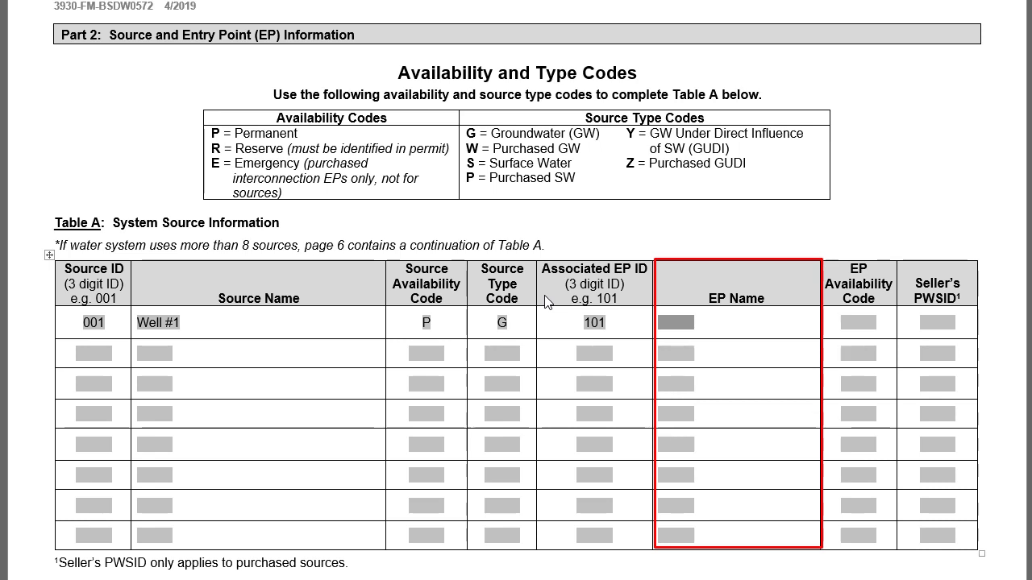
type("WTP EP 101")
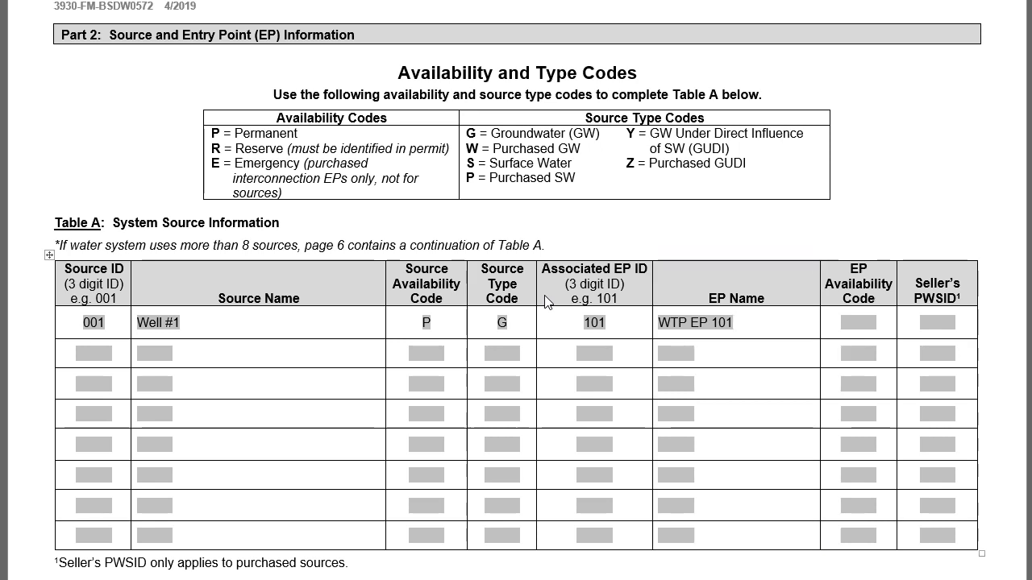
key("Tab")
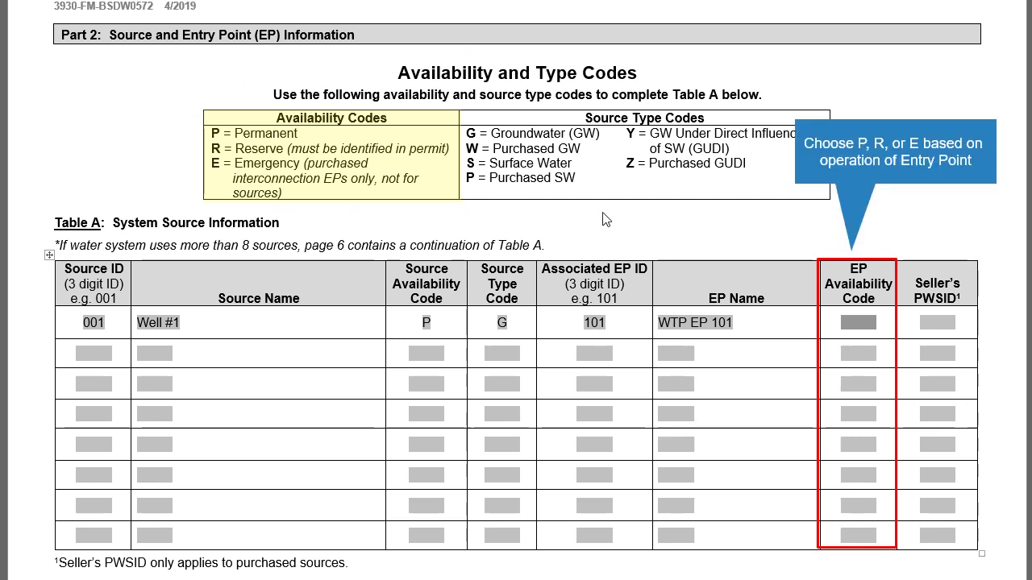
type("P")
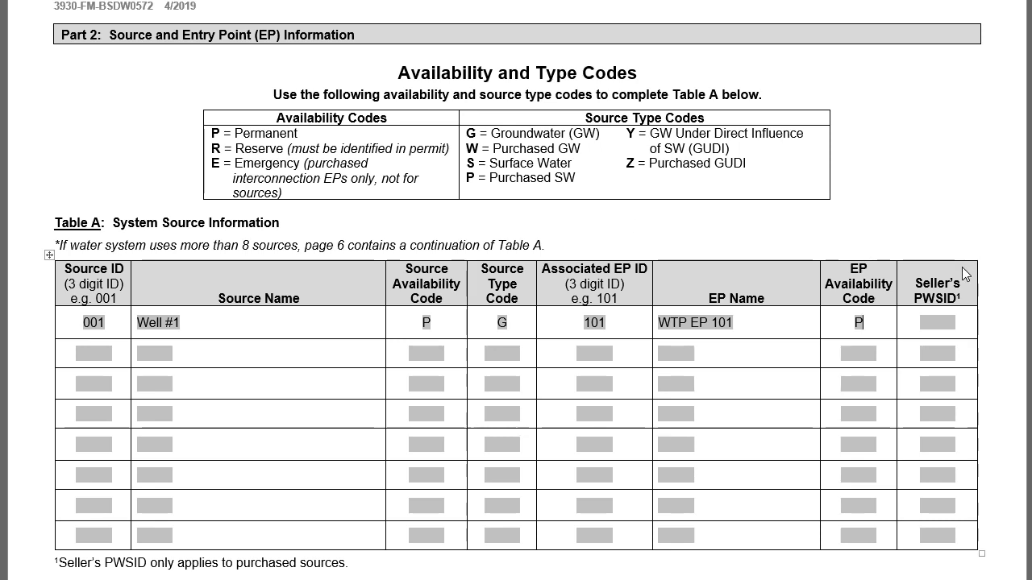
key("Tab")
Enter EP ID 101 and associated treatment plant ID 301 in the first row of Table B in Part 3
scroll(856, 414, "down", 5)
scroll(820, 367, "down", 1)
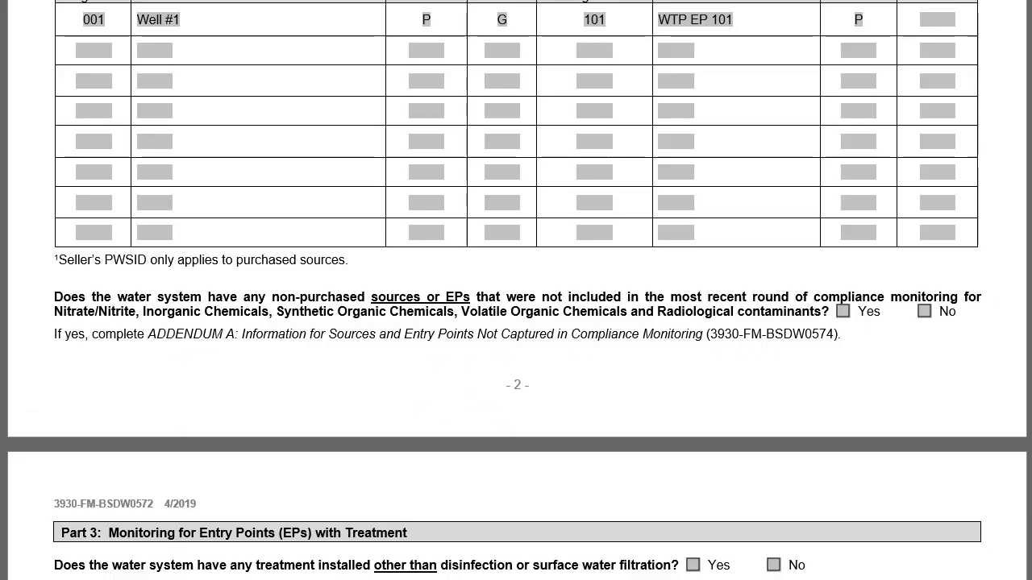
scroll(516, 291, "down", 5)
scroll(516, 291, "down", 2)
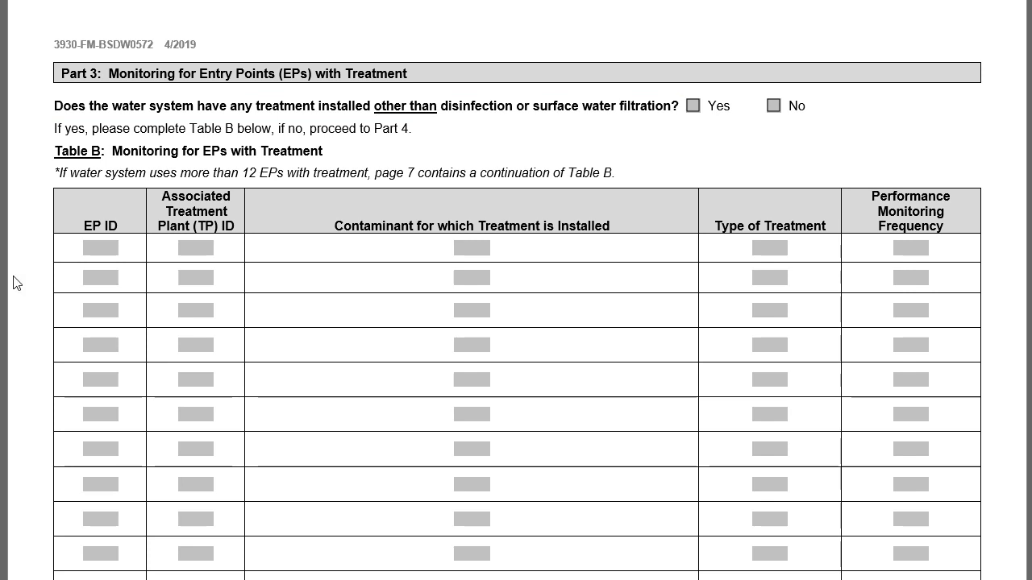
left_click(105, 251)
left_click(105, 251)
type("101")
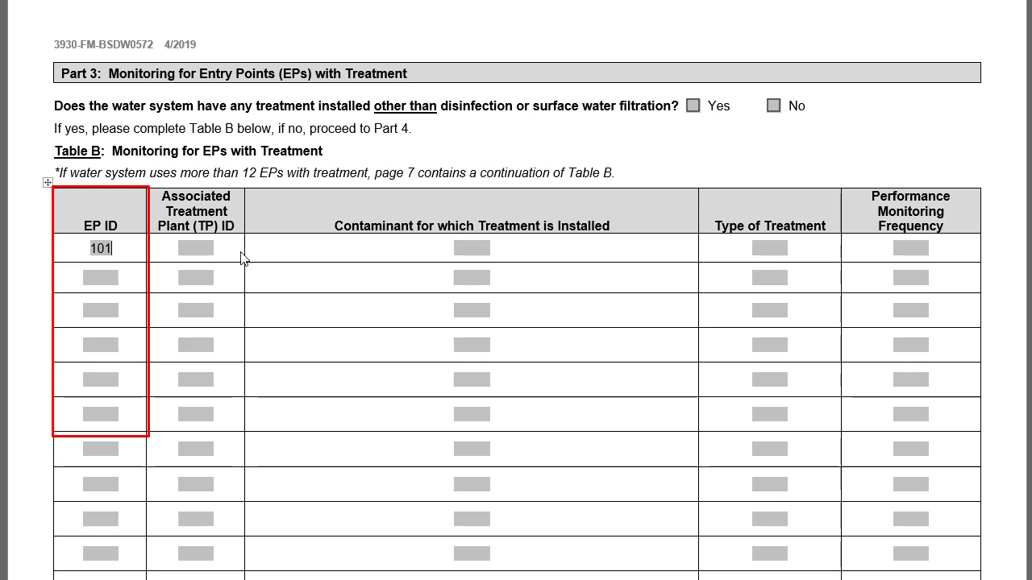
key("Tab")
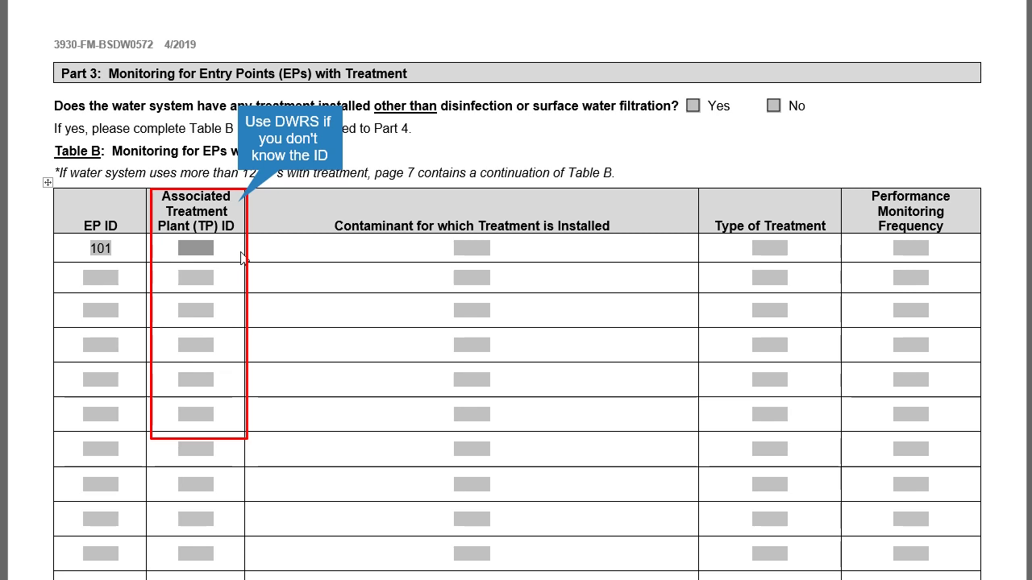
type("301")
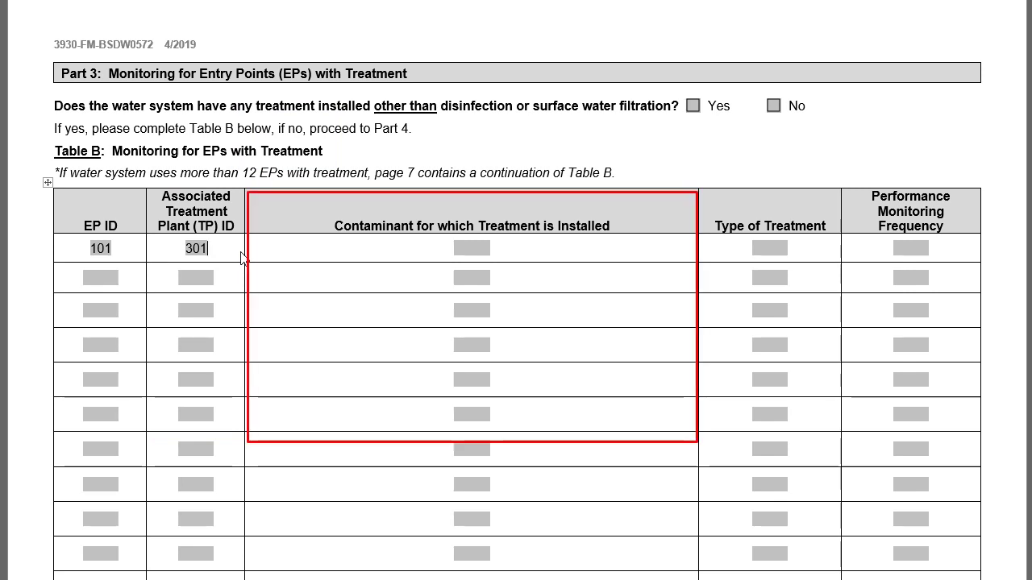
key("Tab")
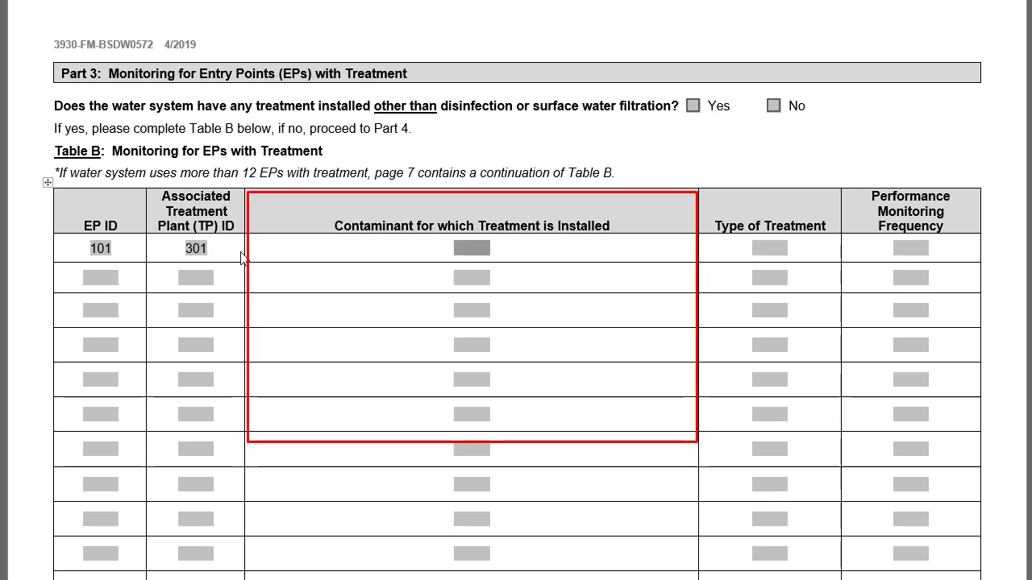
In Table B's row for EP ID 101, enter Nitrate as the treated contaminant and Ion exchange as the type of treatment
type("Nitra")
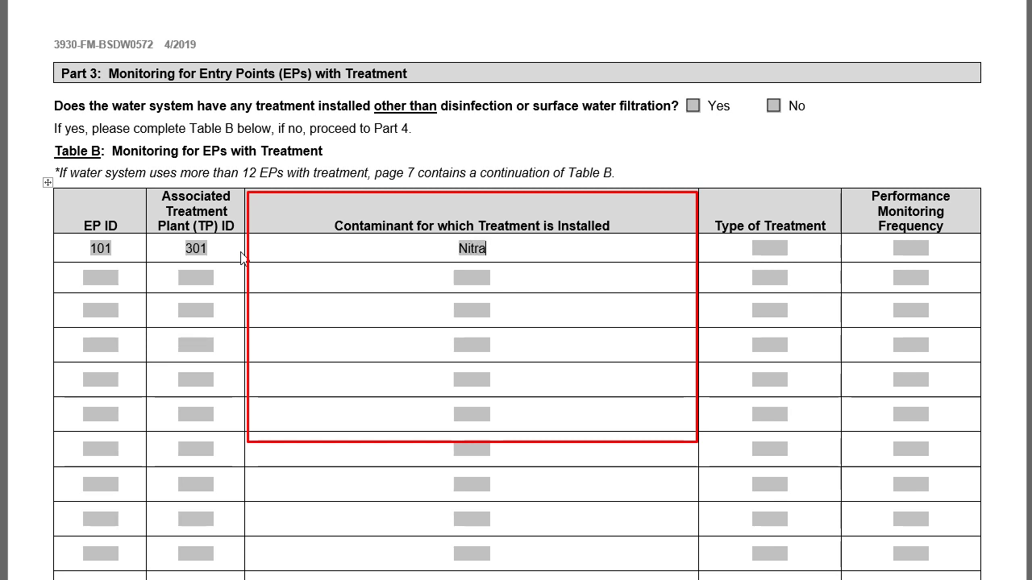
type("te")
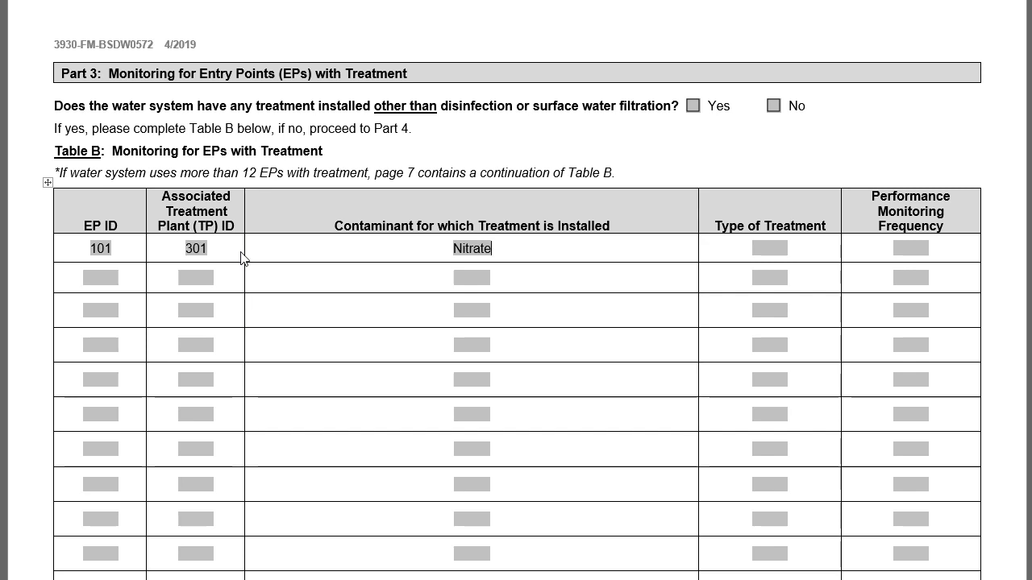
key("Tab")
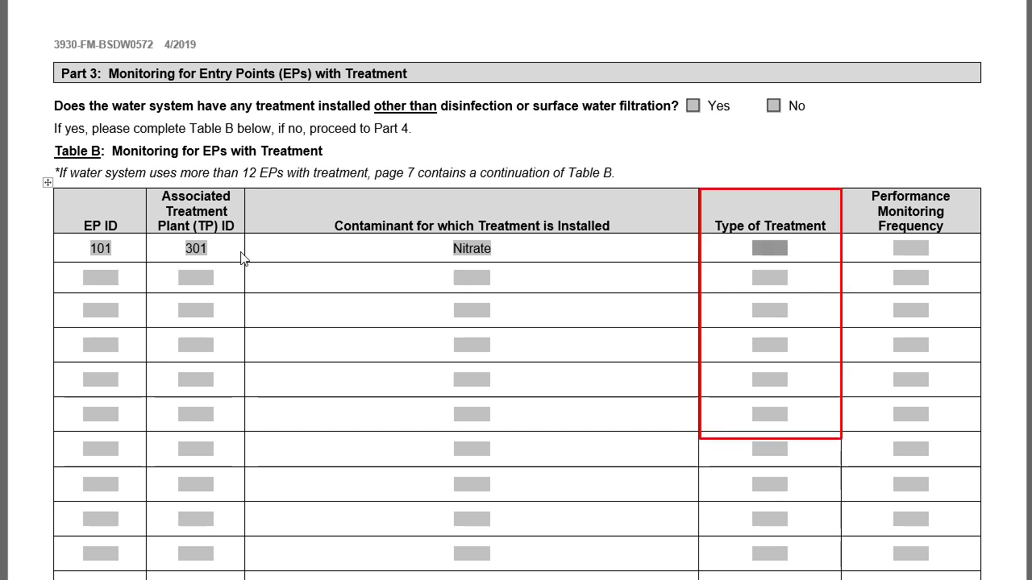
type("Ion exc")
type("hange")
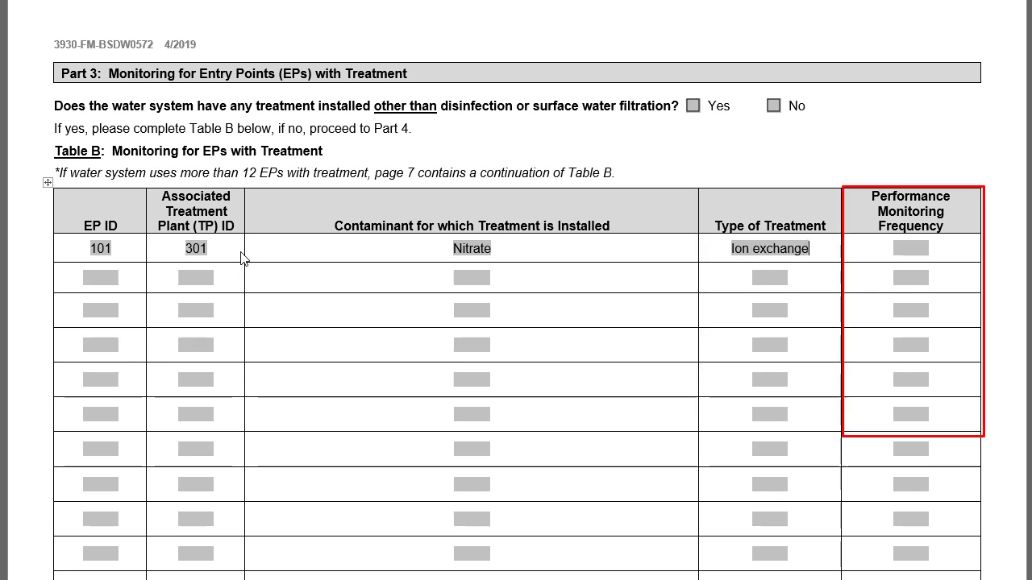
Set the performance monitoring frequency for EP ID 101's nitrate treatment to Quarterly in Table B
key("Tab")
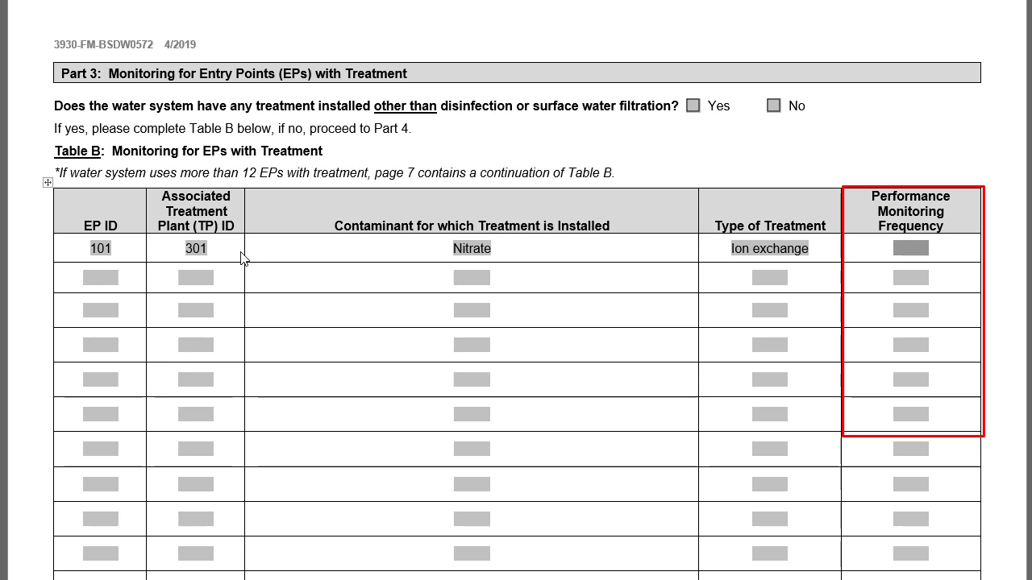
type("Q")
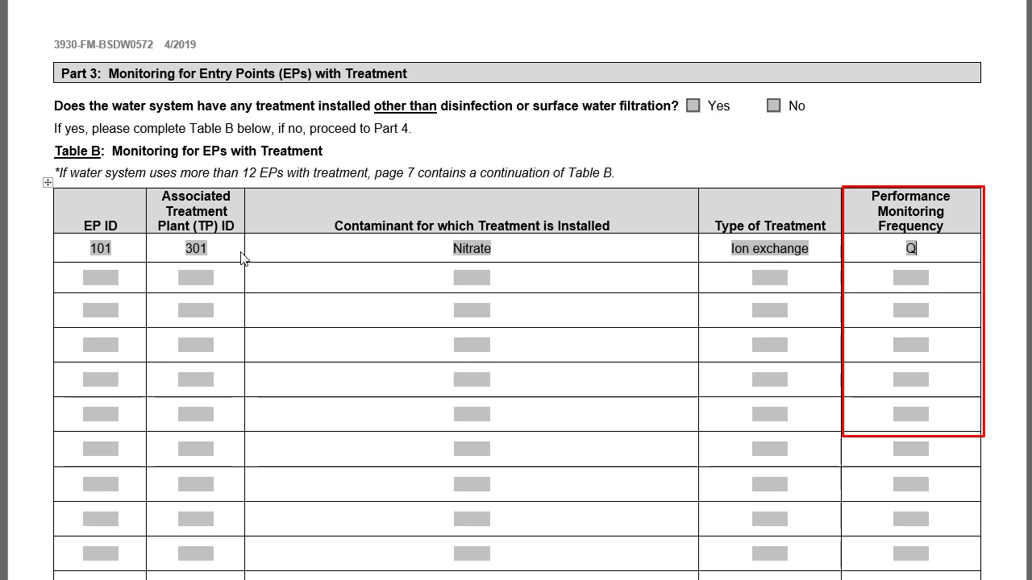
type("uarterly")
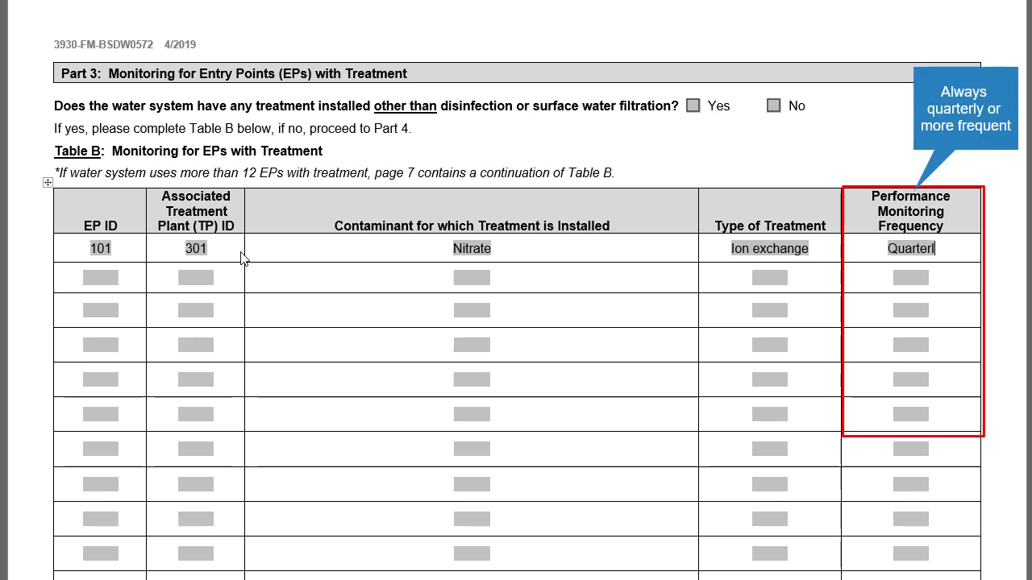